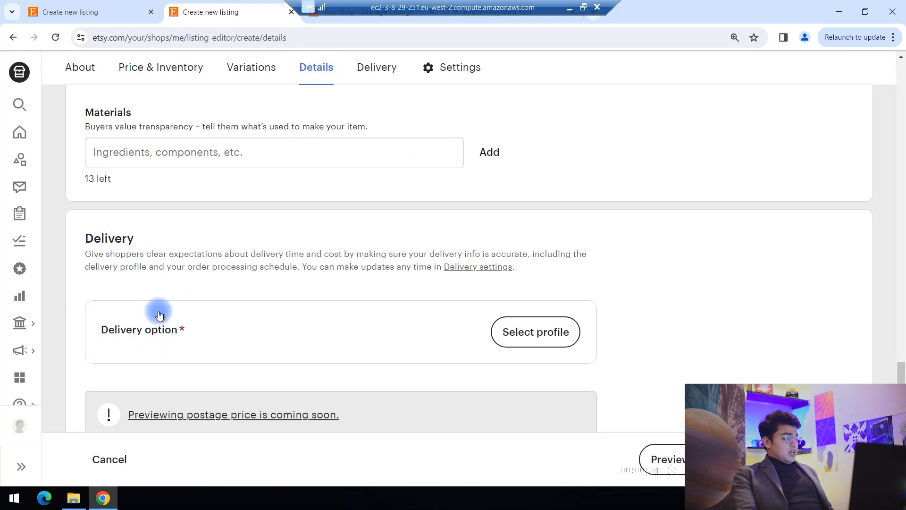
- Create a new delivery profile for the listing and enter its origin post code
click(515, 342)
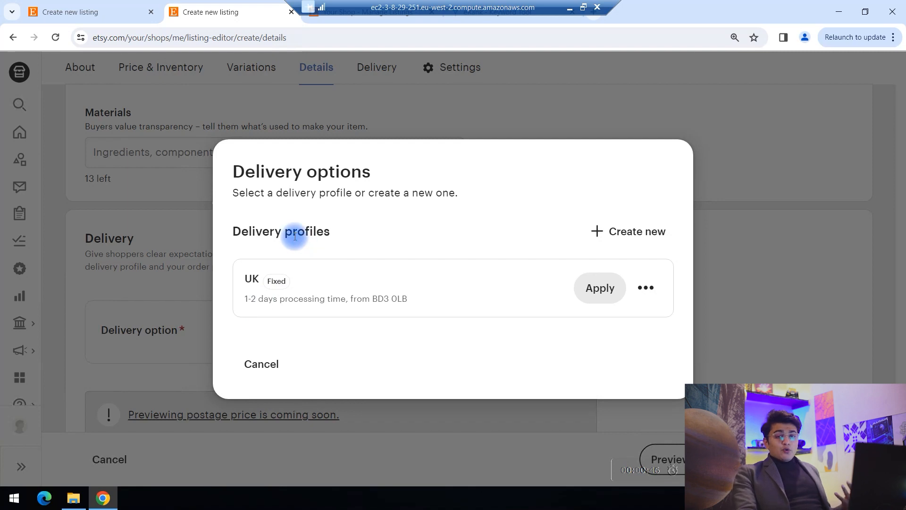
click(631, 231)
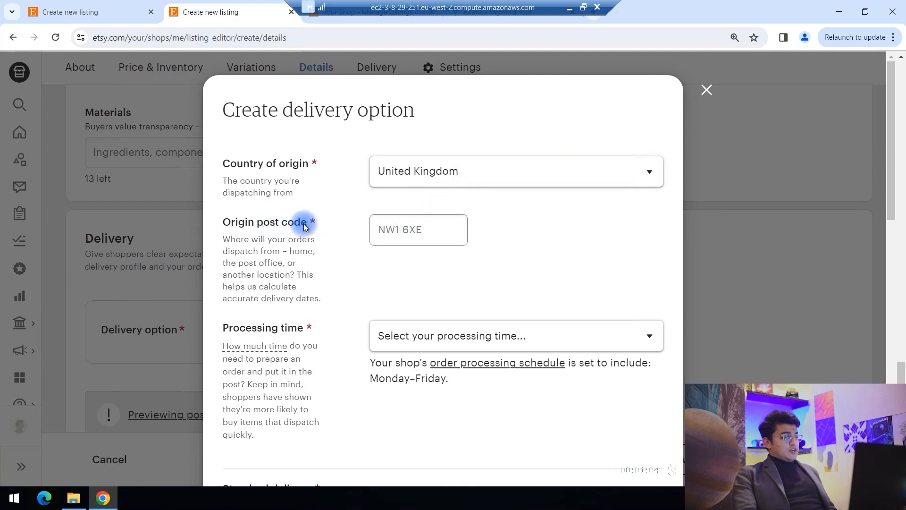
click(388, 228)
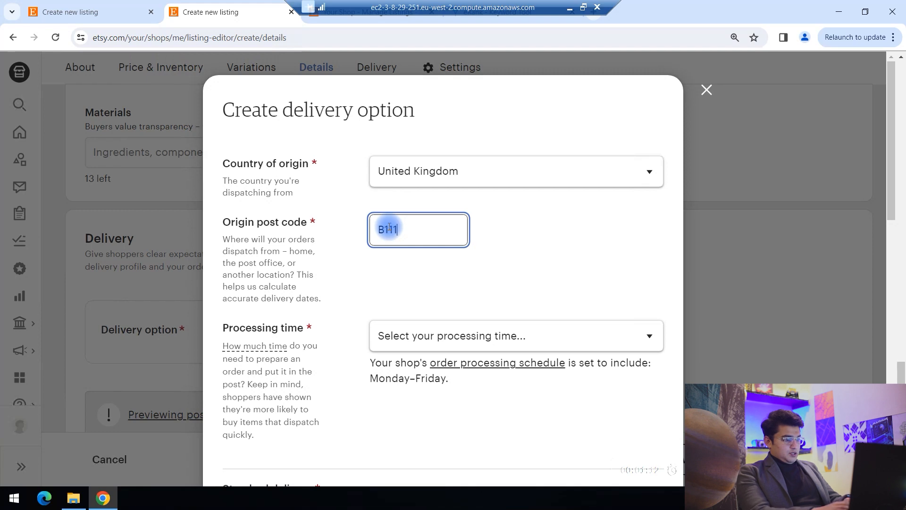
click(450, 283)
- Set the delivery profile's processing time to 1-2 days
scroll(415, 283, down, 1)
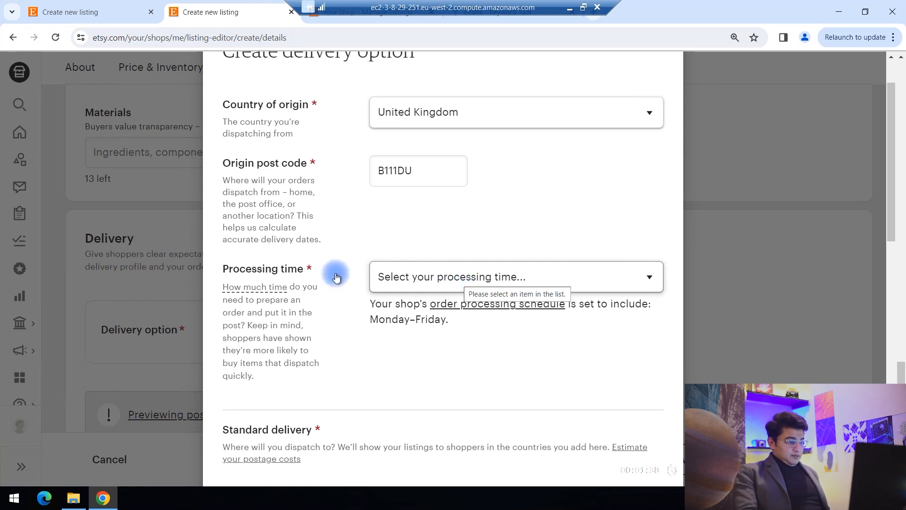
click(436, 278)
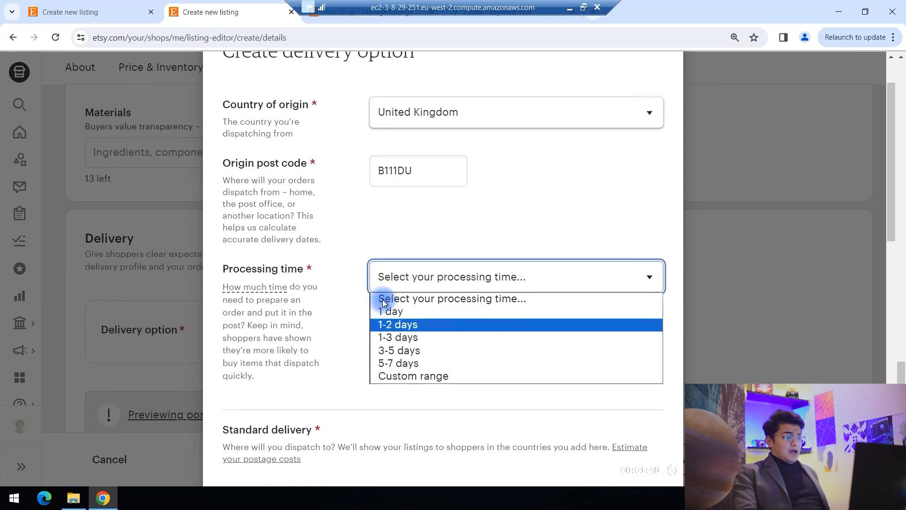
click(405, 325)
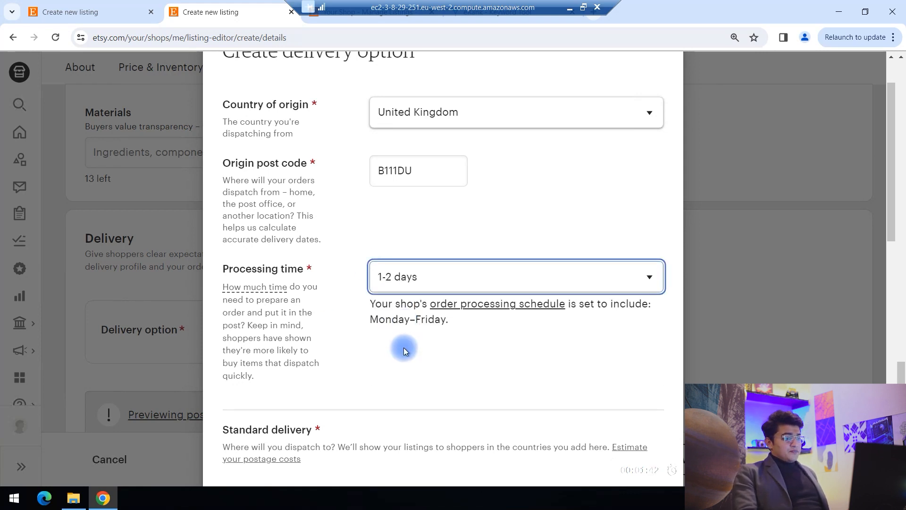
- Set the United Kingdom standard delivery service to Evri Shop to Home Standard (2-4 business days)
scroll(405, 348, down, 3)
scroll(330, 344, down, 1)
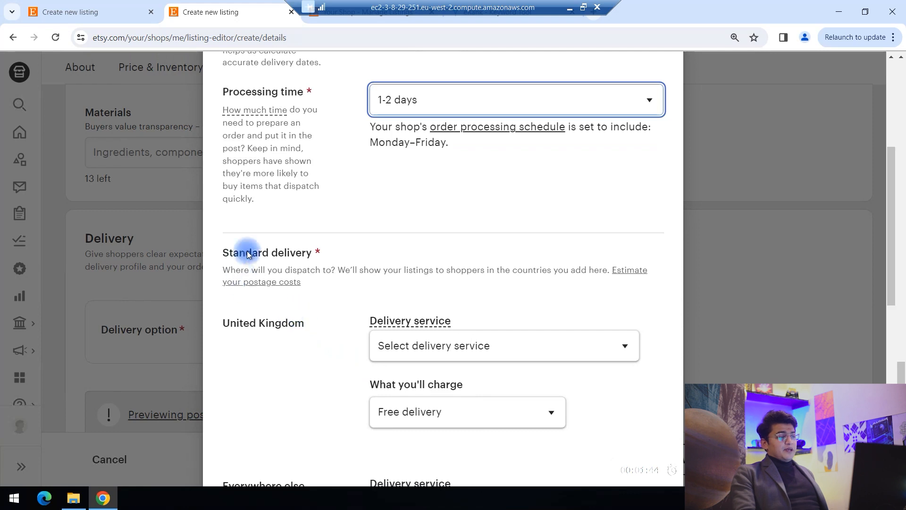
scroll(292, 306, down, 1)
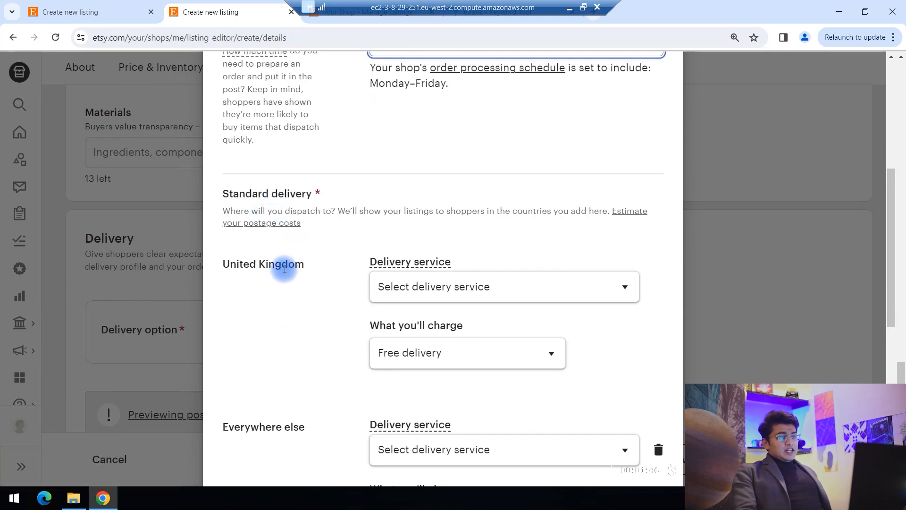
click(404, 285)
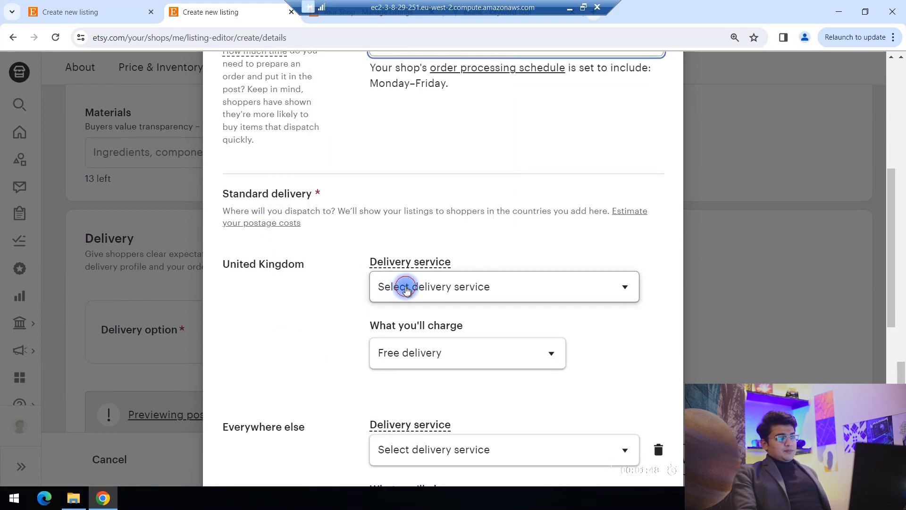
scroll(440, 208, down, 1)
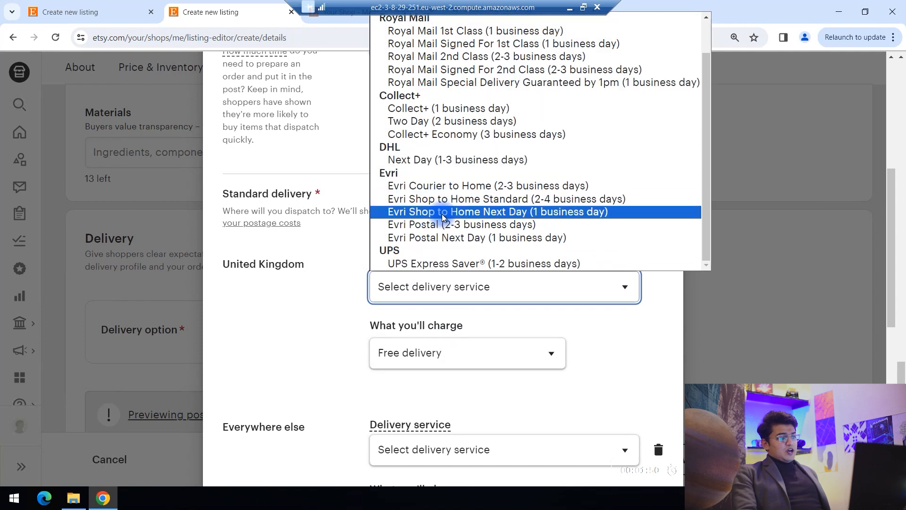
scroll(439, 226, up, 1)
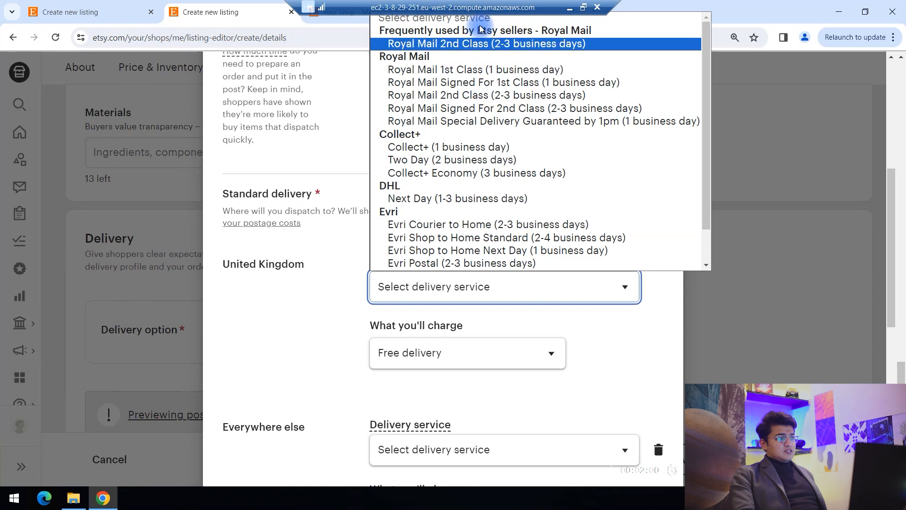
click(356, 342)
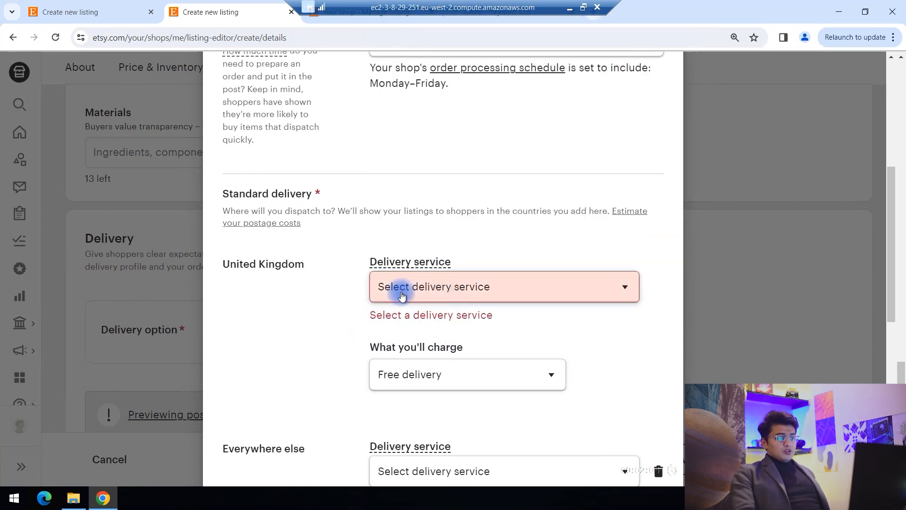
click(383, 292)
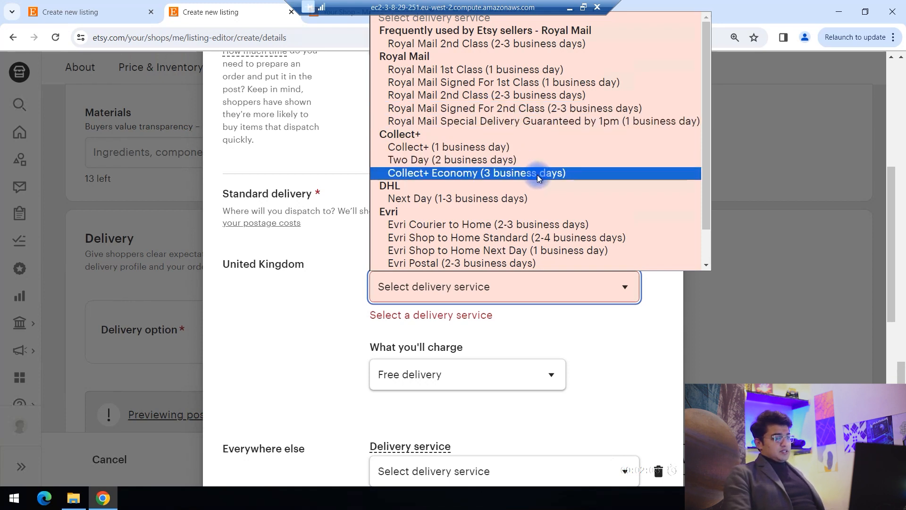
click(547, 239)
- Try a fixed United Kingdom charge of £5.00 for one item and £3.00 per additional item, and return it to free delivery
scroll(514, 269, down, 4)
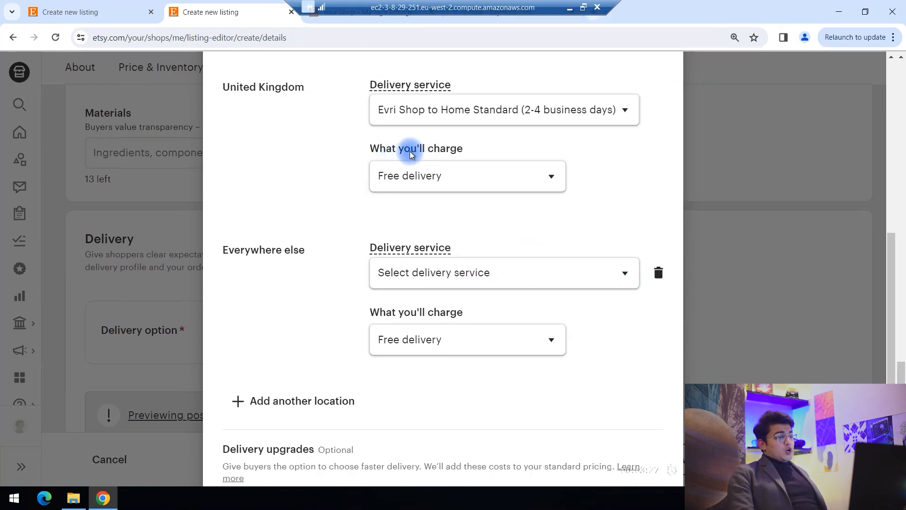
click(449, 164)
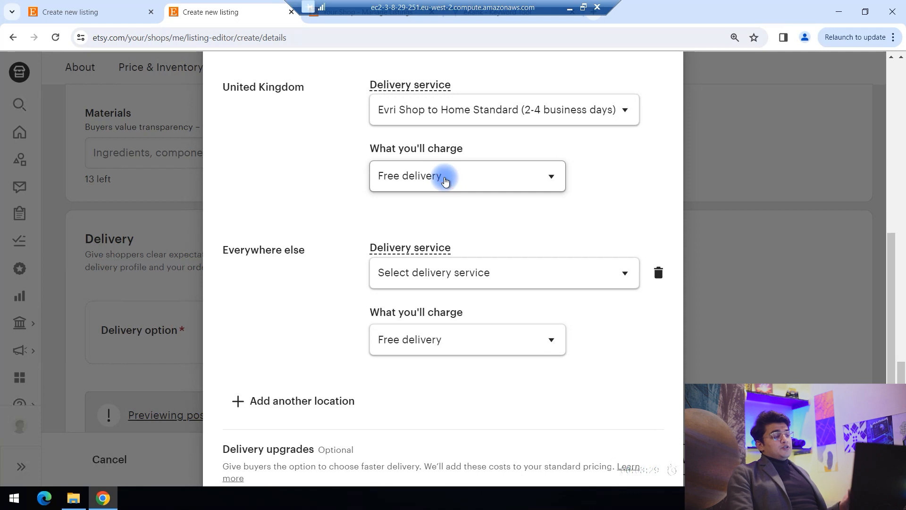
click(445, 181)
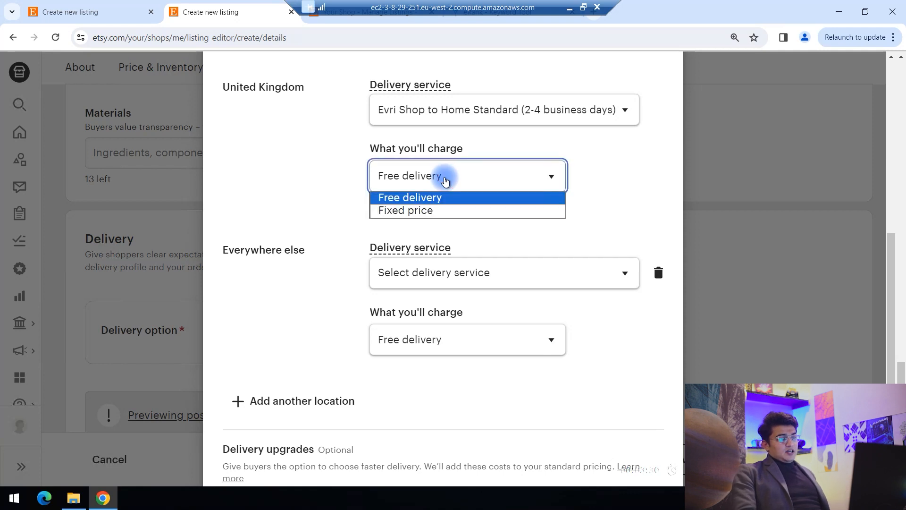
click(421, 210)
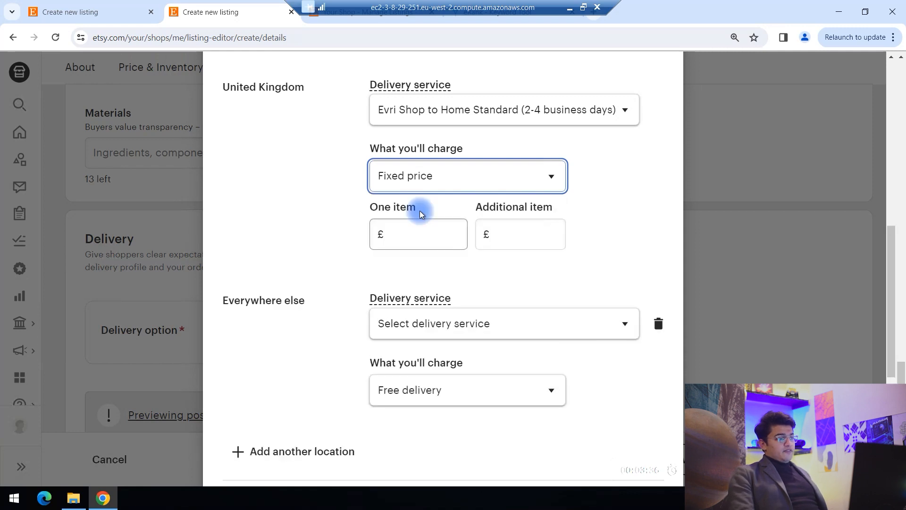
click(428, 242)
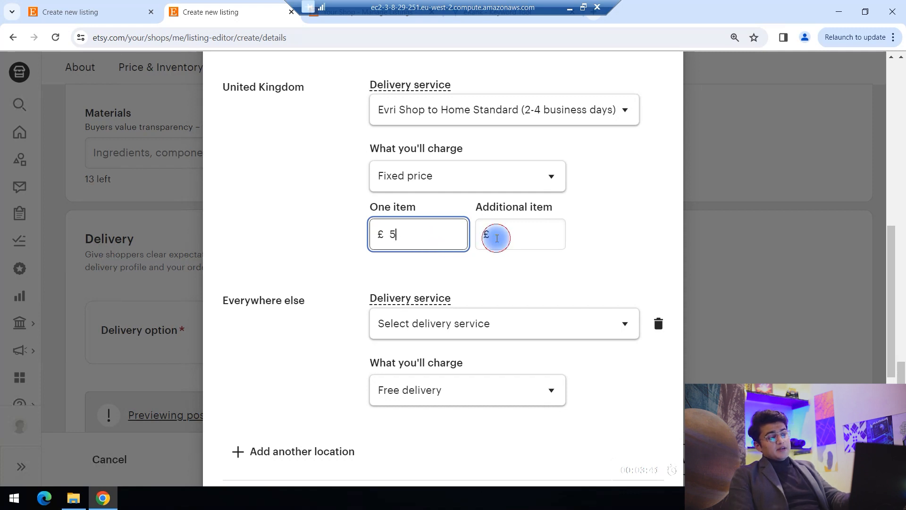
click(497, 237)
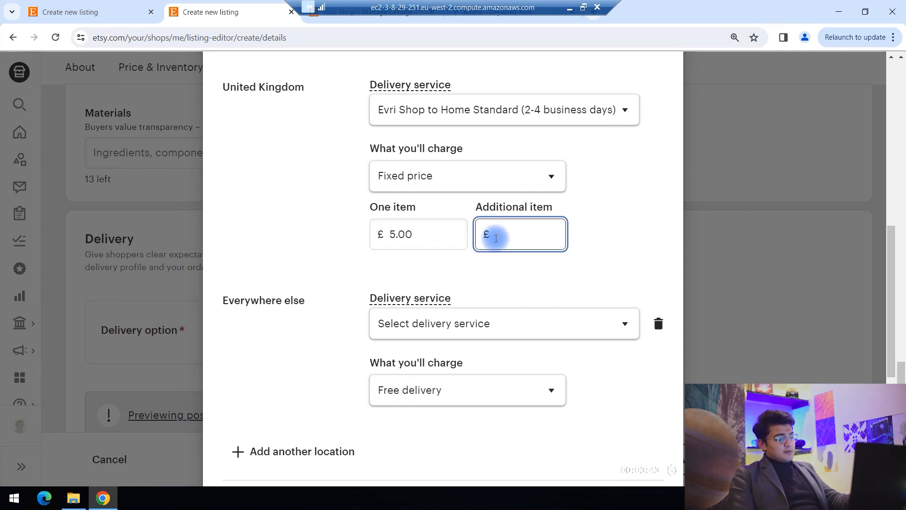
text(3)
click(262, 249)
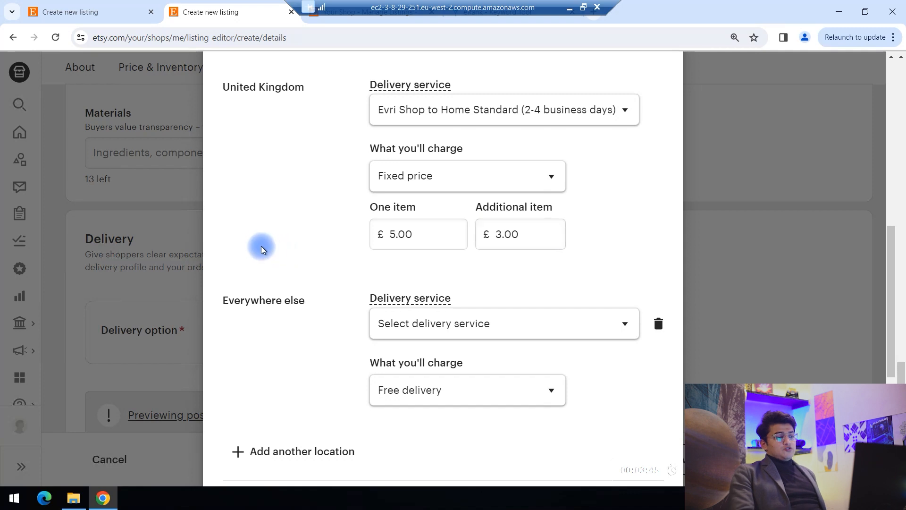
click(487, 182)
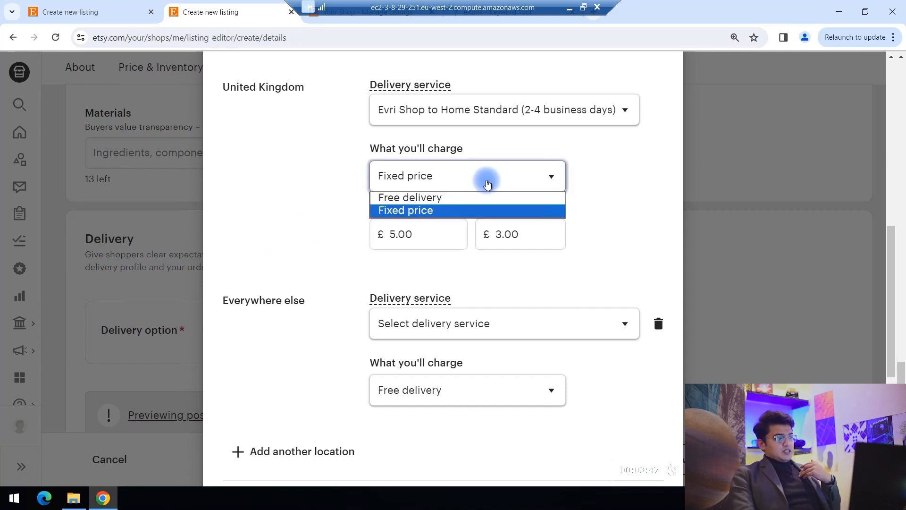
click(484, 199)
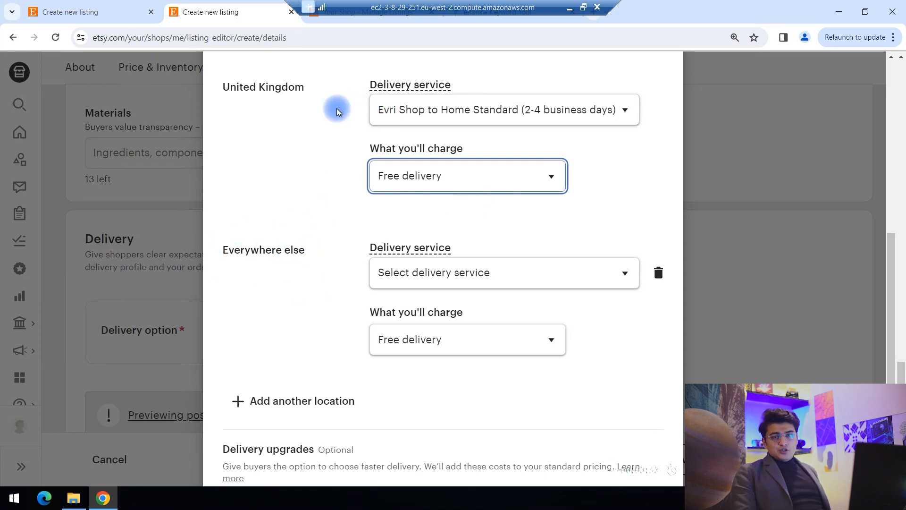
- Set the Everywhere else delivery service to Evri Parcelshop Standard (3-7 business days) with a fixed price charge
click(450, 279)
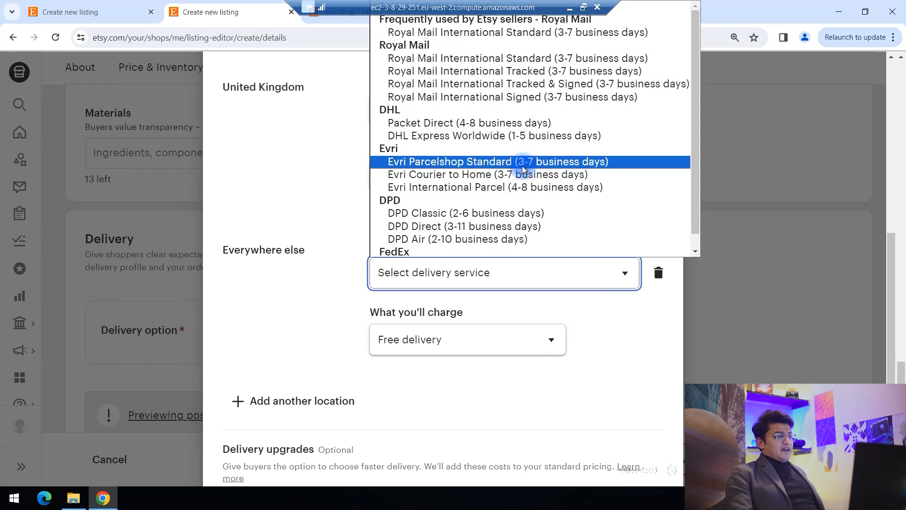
click(526, 160)
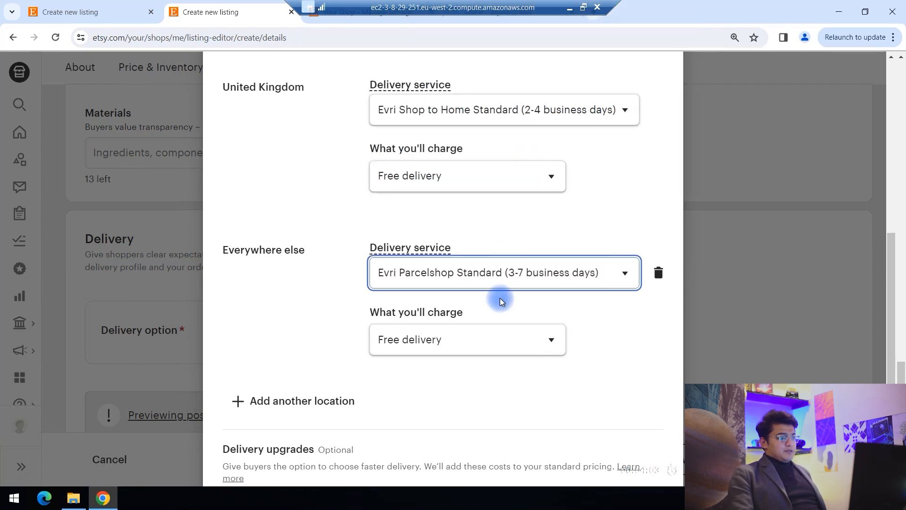
click(465, 353)
click(450, 375)
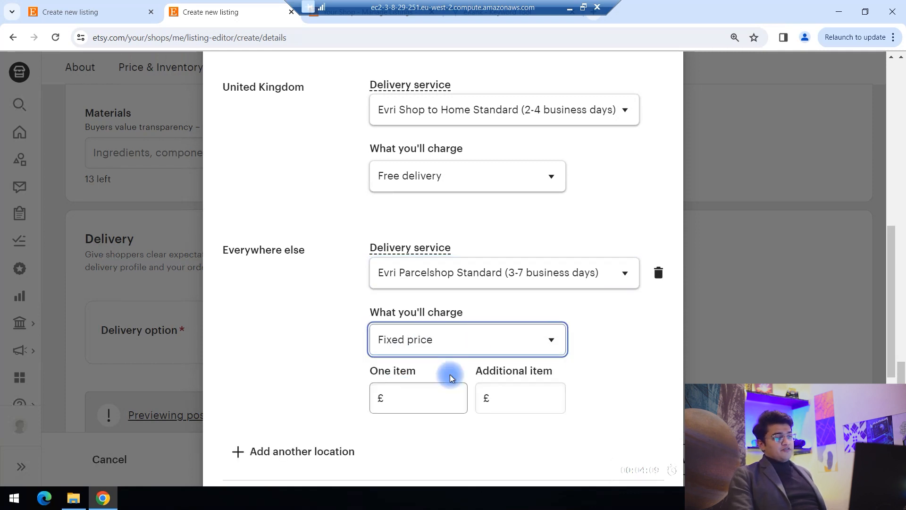
- Remove the Everywhere else location from the standard delivery options
scroll(368, 346, down, 1)
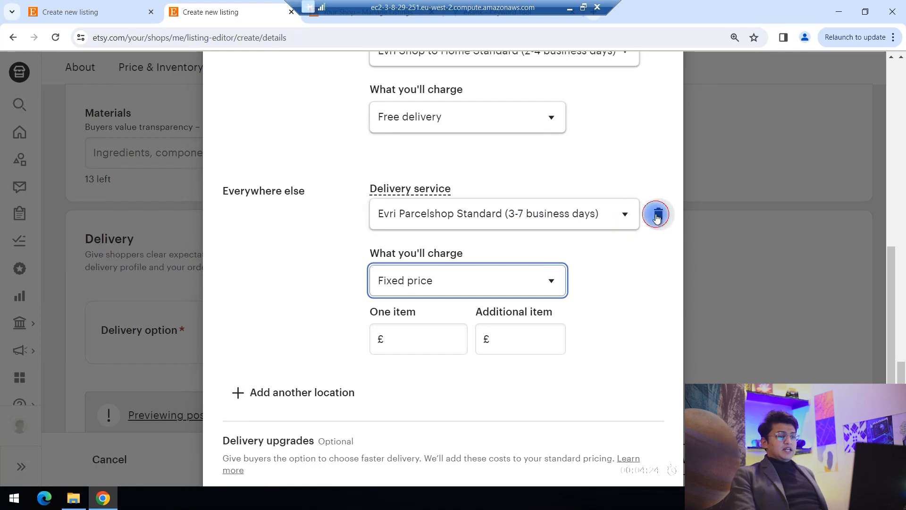
click(658, 214)
scroll(364, 273, up, 4)
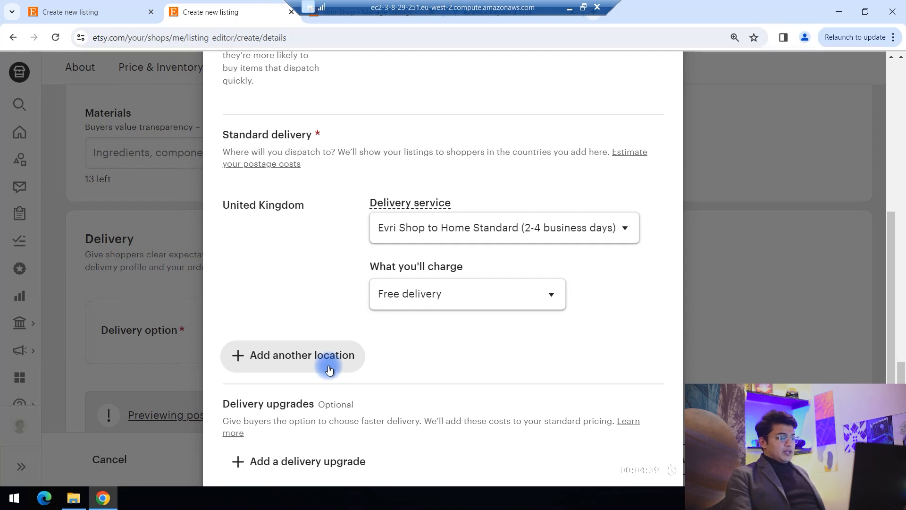
- Add United States as another standard delivery location
scroll(329, 369, up, 2)
scroll(323, 364, down, 4)
click(313, 292)
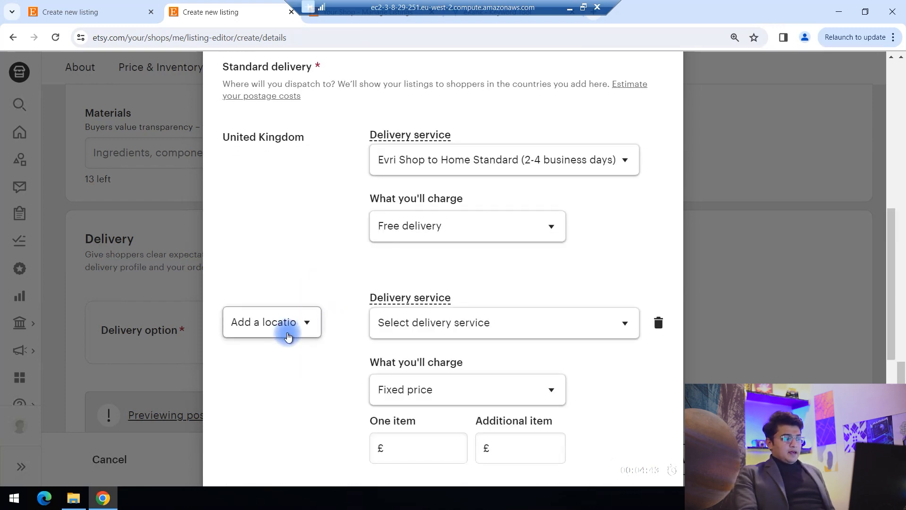
click(289, 336)
key(u)
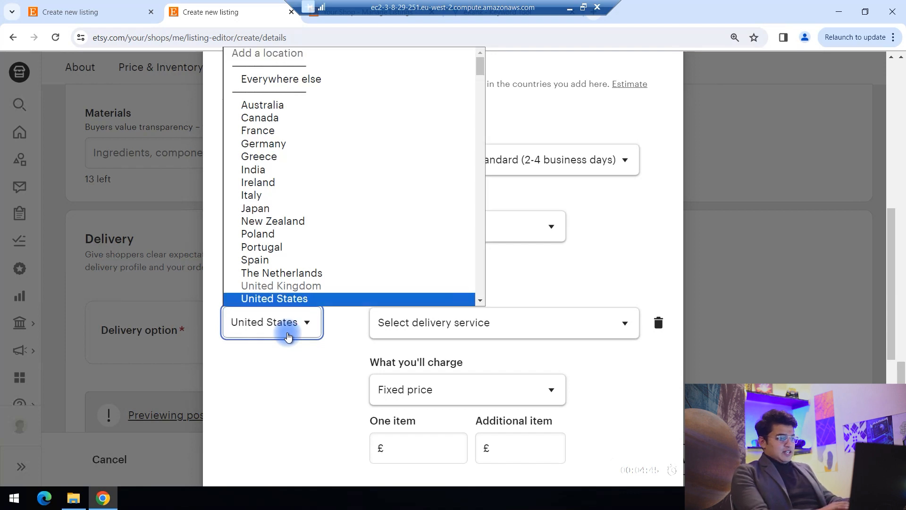
click(313, 298)
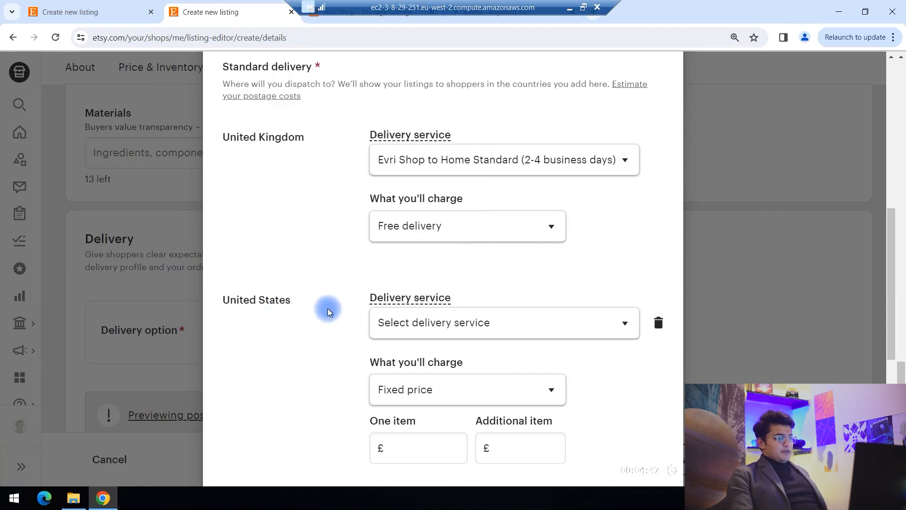
- Set the United States delivery service to DPD Direct (3-11 business days) and its additional item charge to £0.00
click(455, 329)
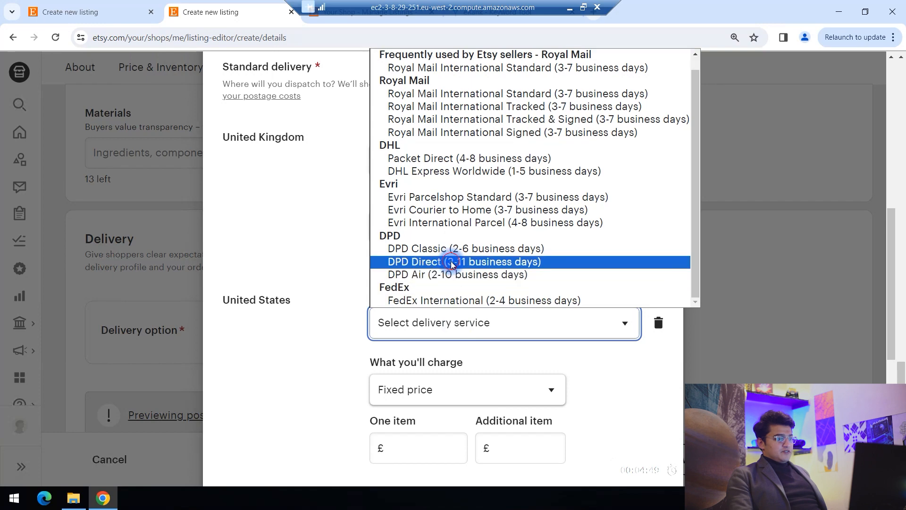
click(444, 263)
scroll(442, 360, down, 3)
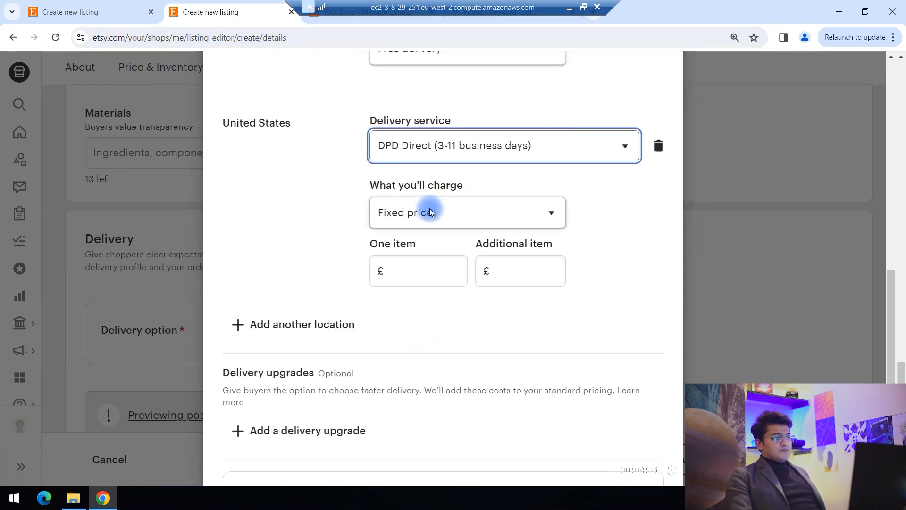
click(541, 265)
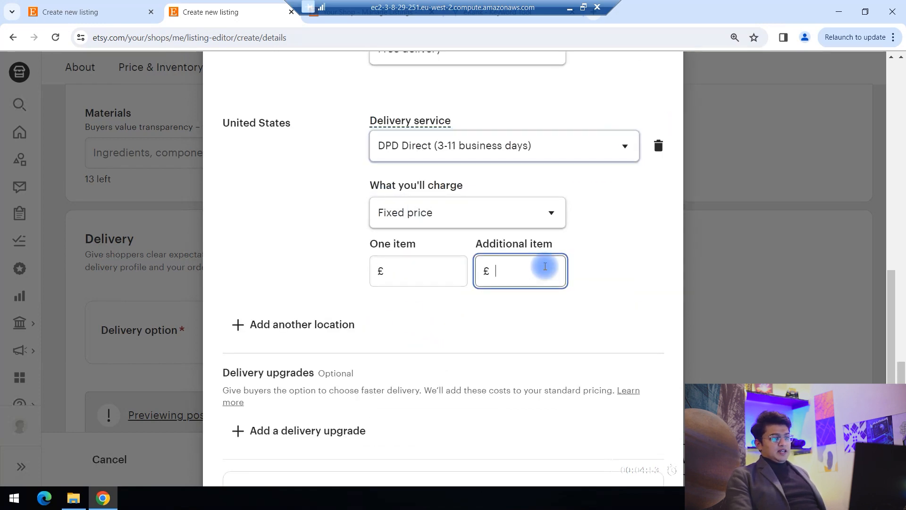
scroll(288, 243, up, 3)
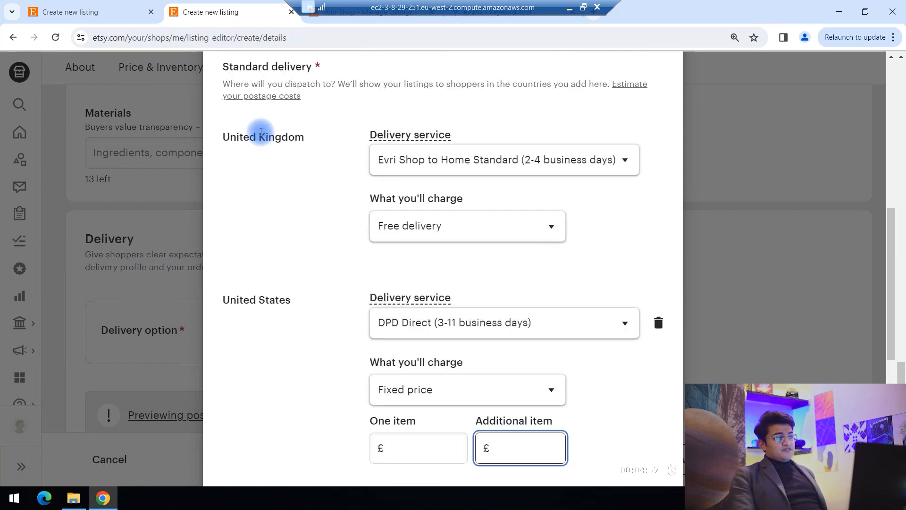
drag(260, 136, 309, 137)
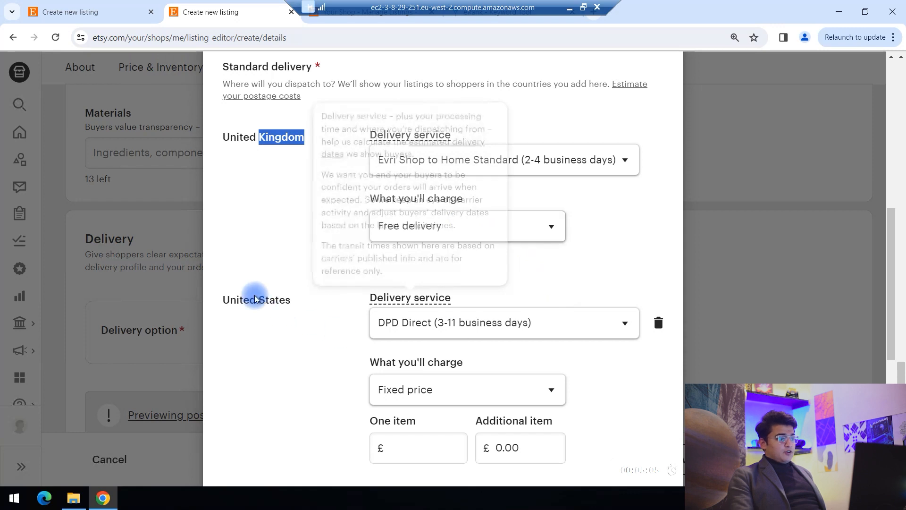
- Set the United States delivery charges to £10.00 for one item and £4.00 for each additional item
drag(250, 301, 255, 304)
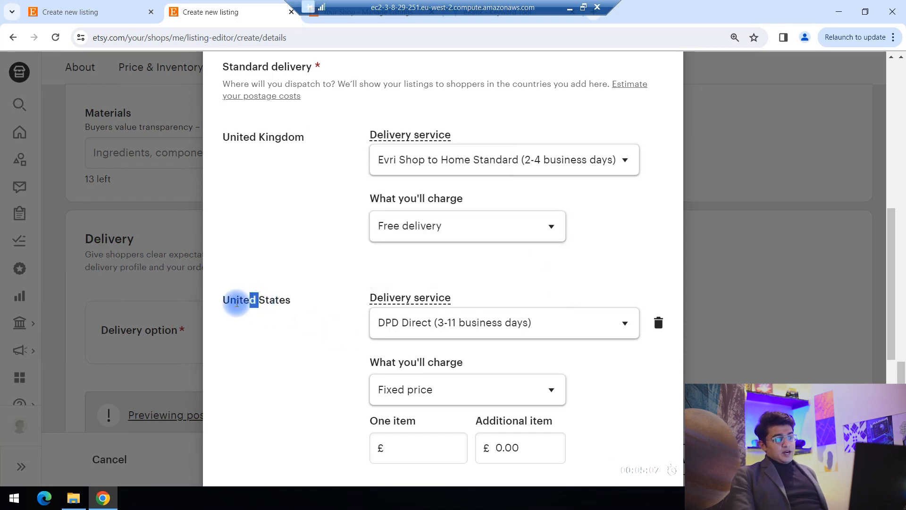
scroll(264, 351, down, 1)
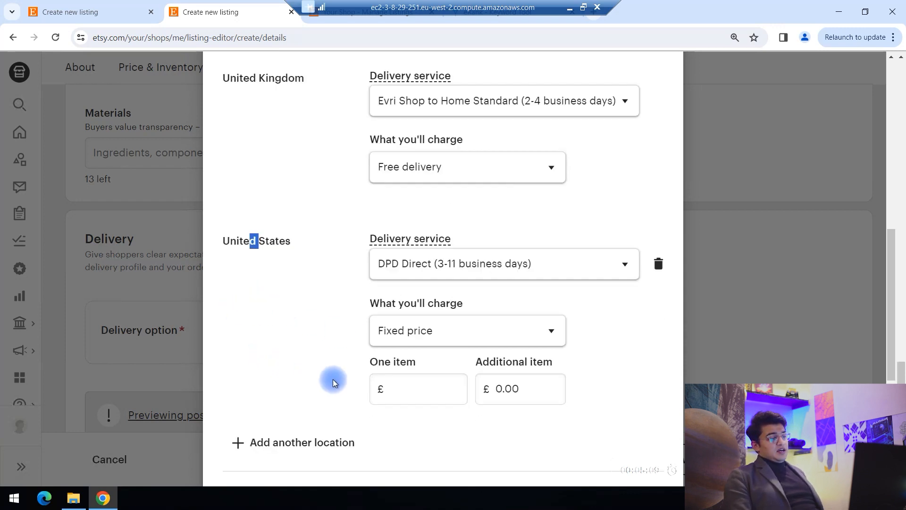
click(424, 378)
click(427, 389)
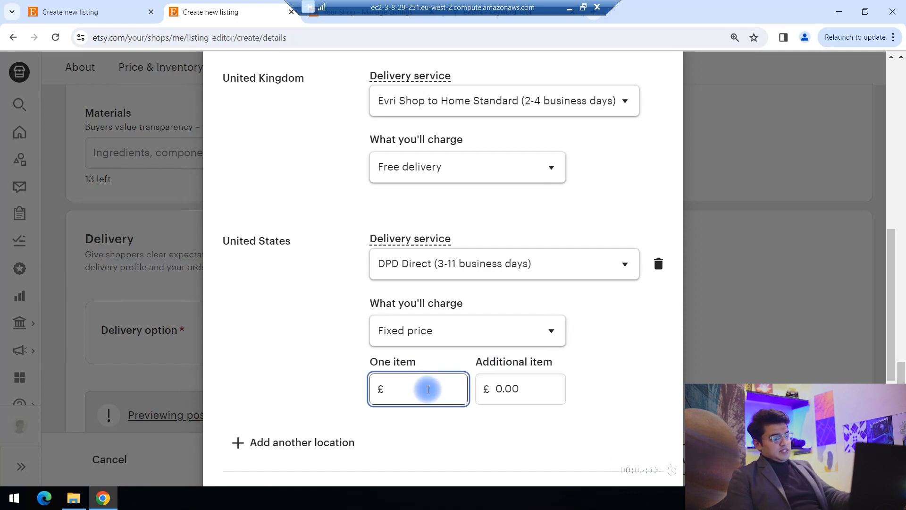
text(10)
click(513, 393)
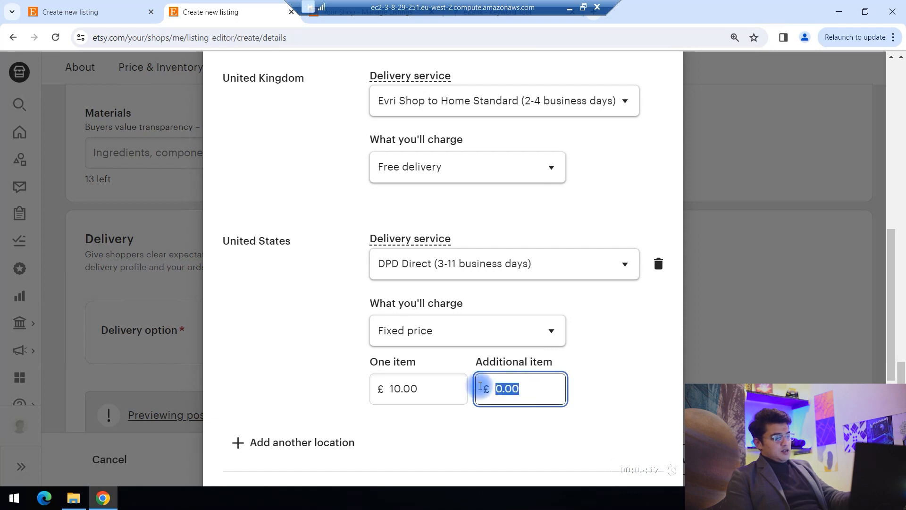
text(4)
click(617, 384)
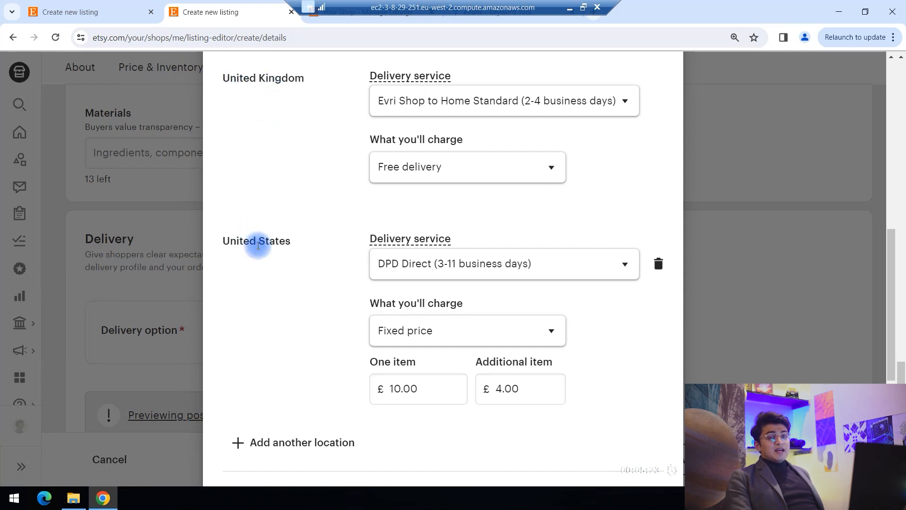
- Add Everywhere else as another standard delivery location
scroll(258, 245, down, 1)
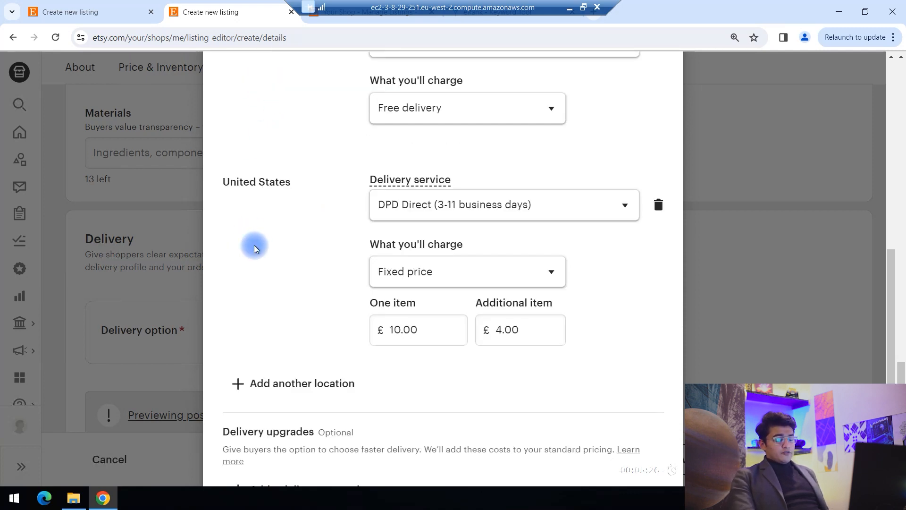
scroll(285, 307, down, 3)
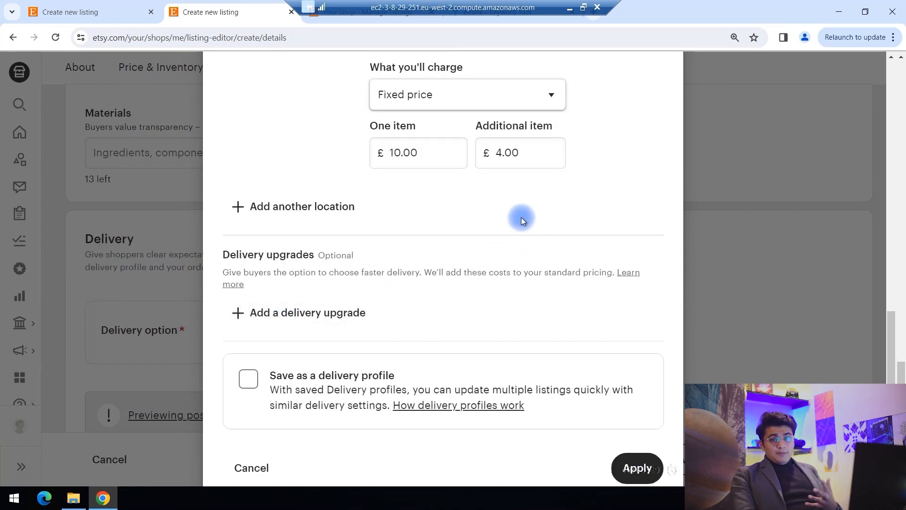
click(327, 207)
click(304, 243)
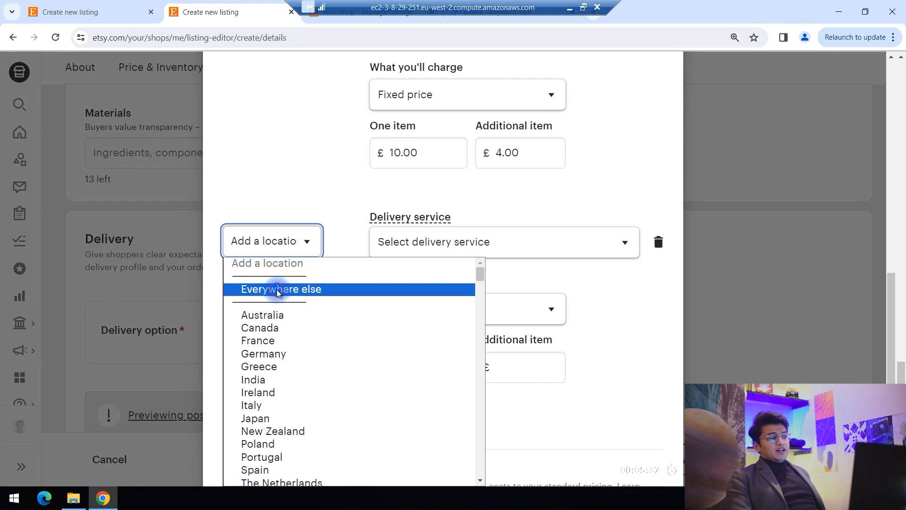
click(278, 289)
- Set the Everywhere else delivery charges to £50.00 for one item and £30.00 for each additional item
scroll(289, 296, up, 5)
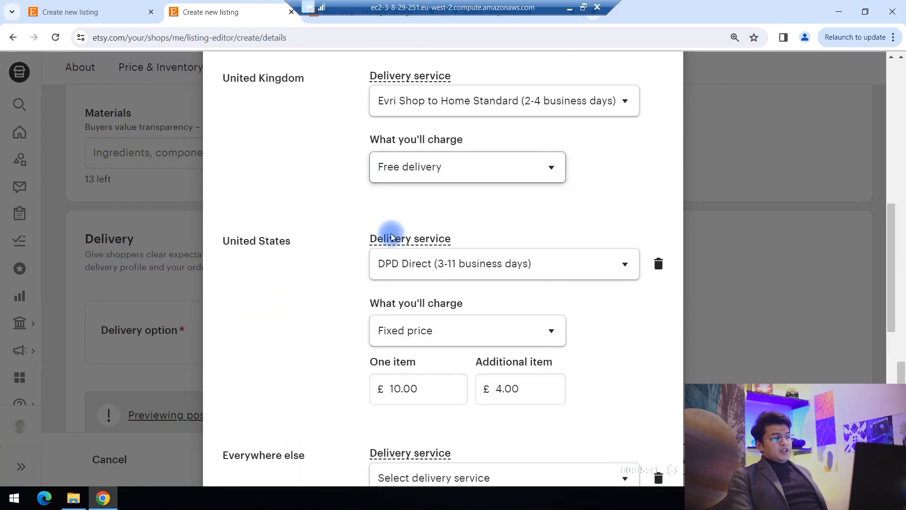
scroll(402, 255, down, 2)
scroll(472, 291, down, 1)
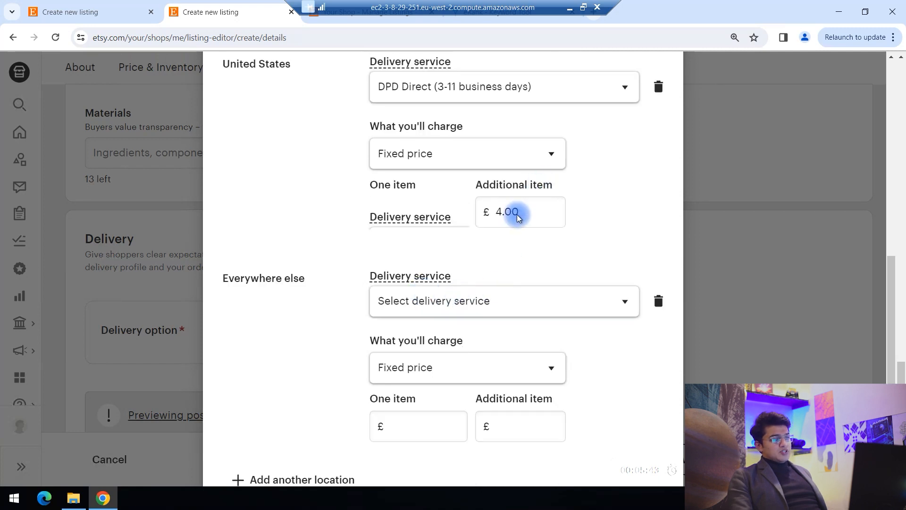
scroll(517, 208, down, 1)
scroll(505, 235, down, 1)
click(428, 310)
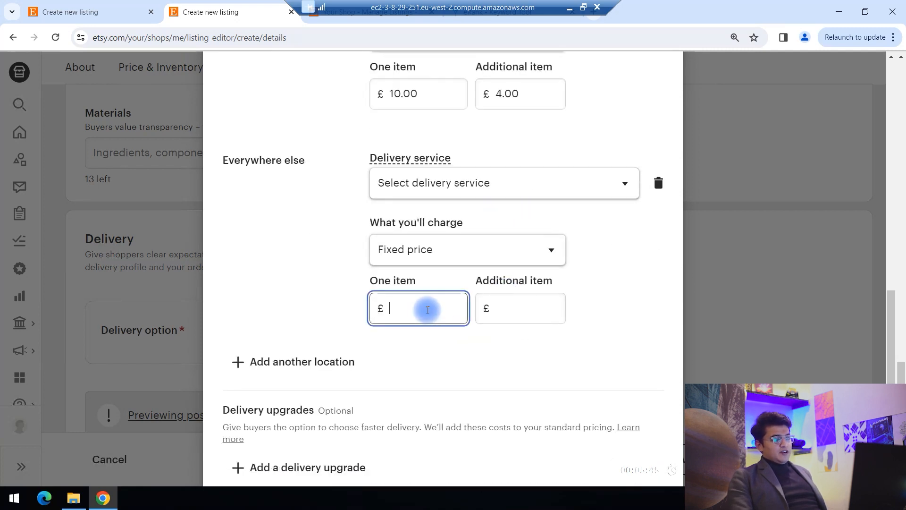
text(50)
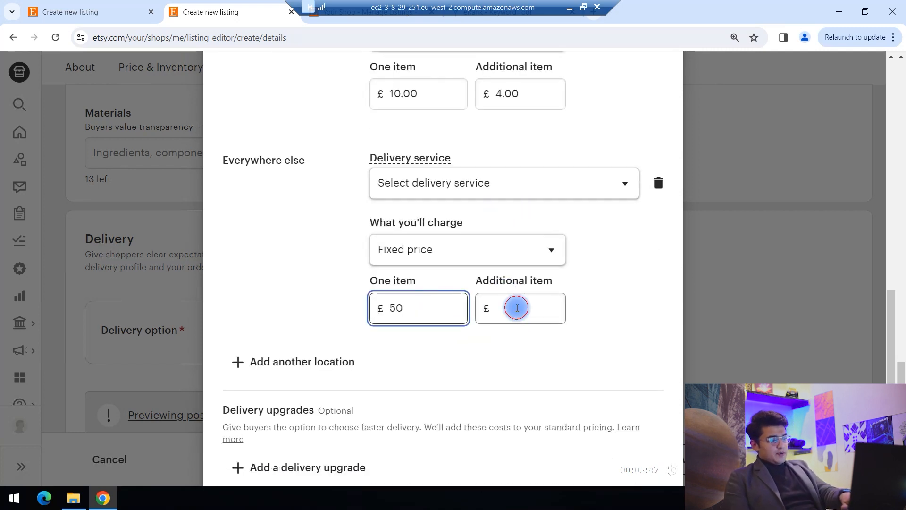
click(517, 308)
text(30)
- Add a delivery upgrade with Domestic as its destination and 1 Day as its upgrade type
scroll(516, 306, down, 1)
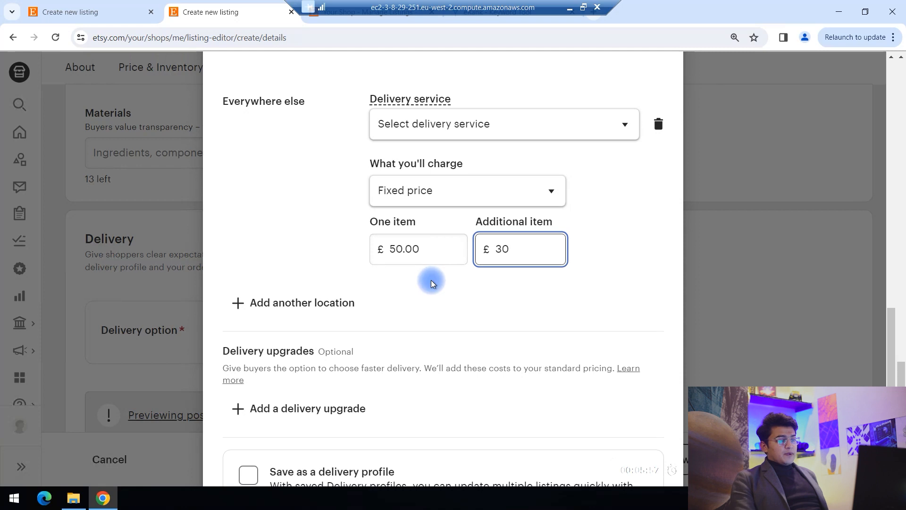
scroll(420, 280, down, 1)
scroll(409, 281, down, 1)
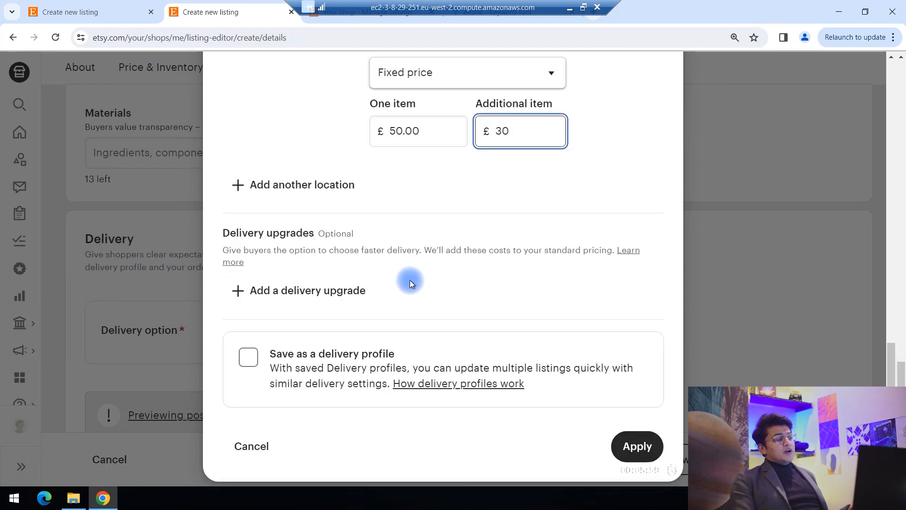
click(297, 296)
scroll(347, 321, down, 1)
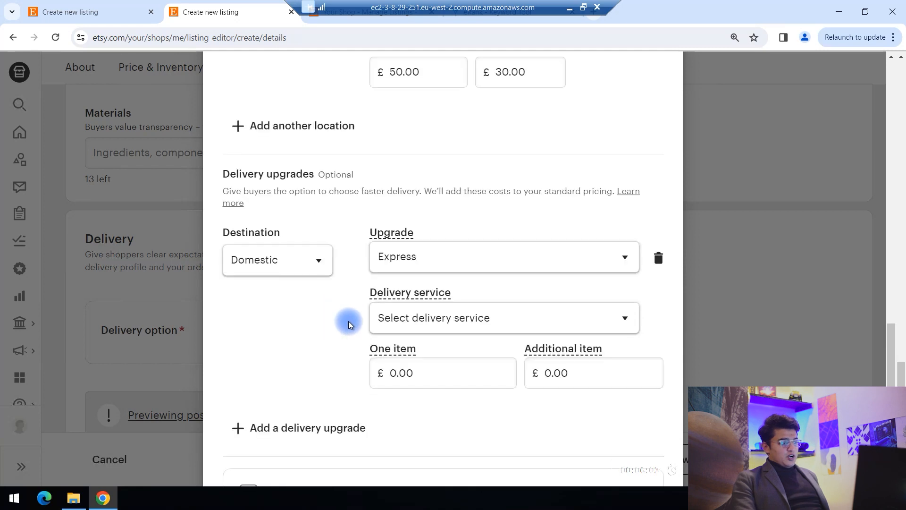
click(279, 265)
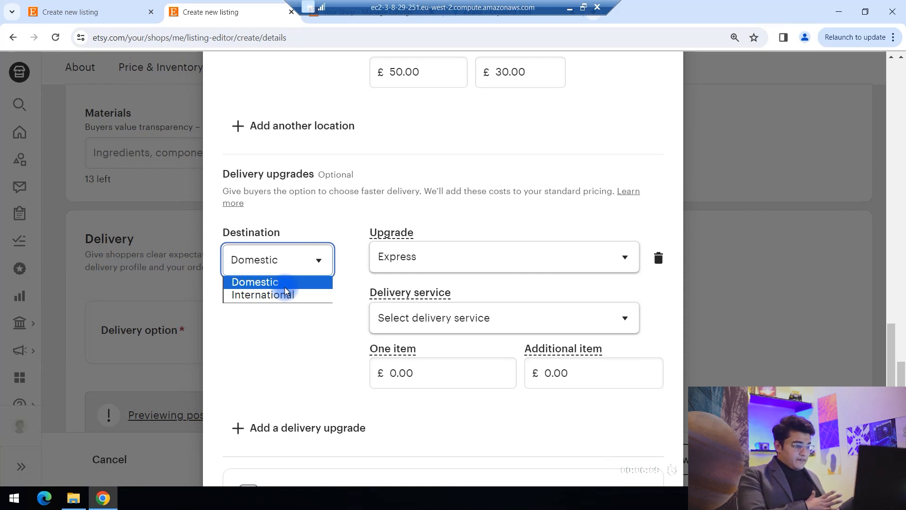
click(285, 284)
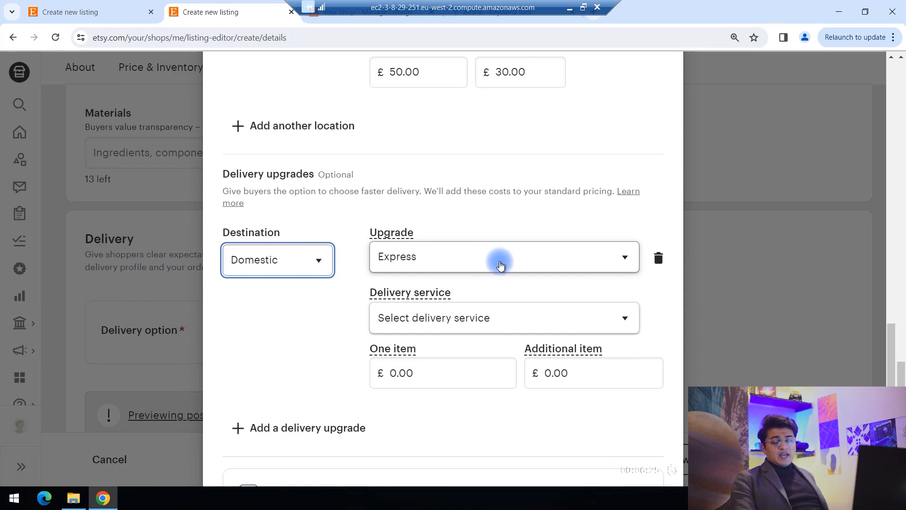
click(502, 270)
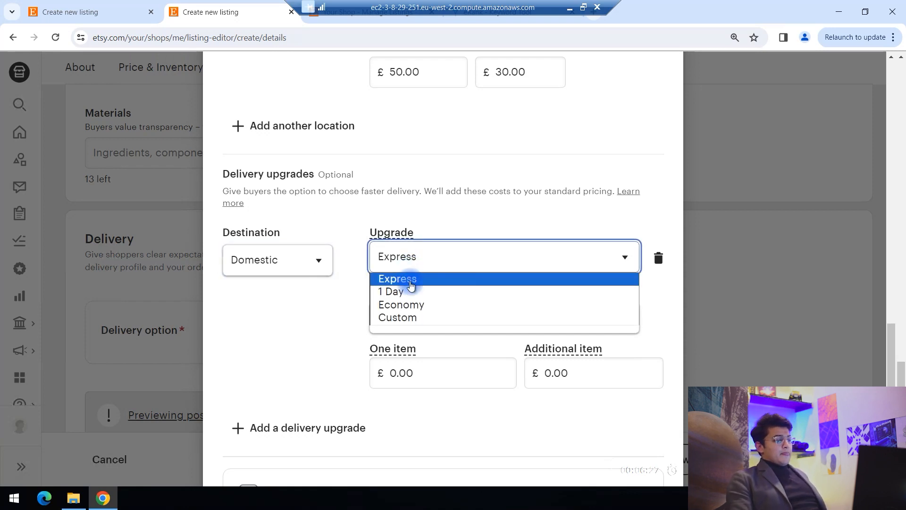
click(445, 289)
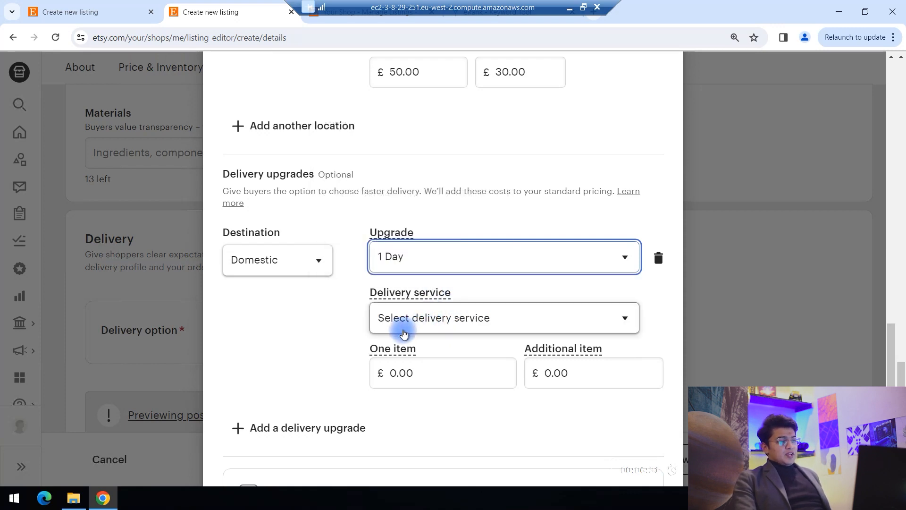
- Set the domestic upgrade's delivery service to Collect+ (1 business day) and its one item charge to £30.00
click(404, 334)
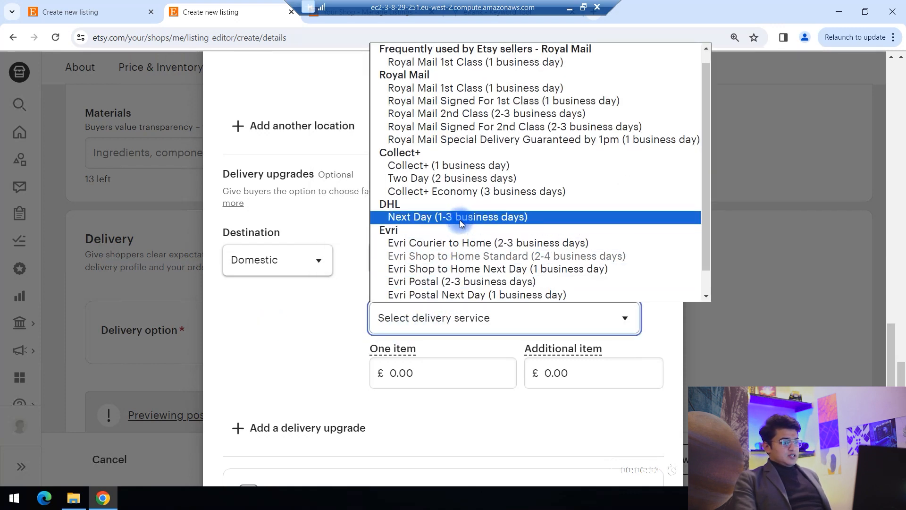
click(459, 170)
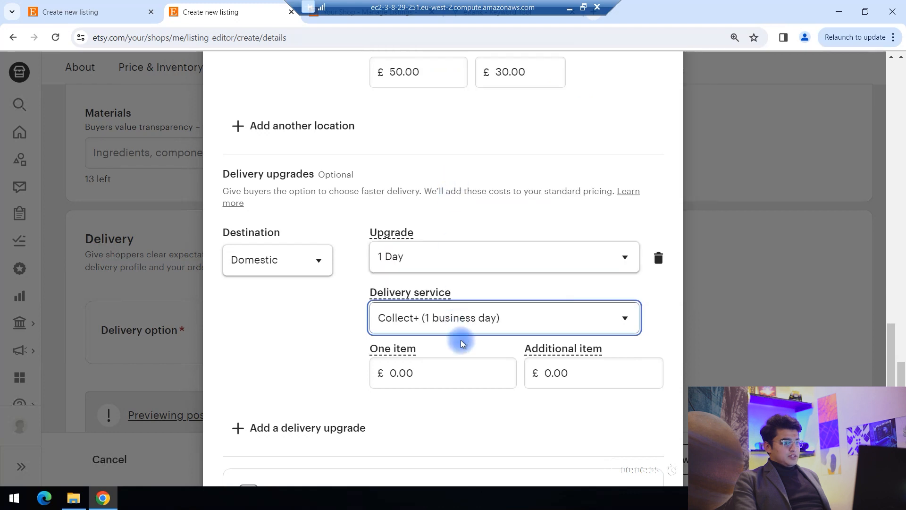
click(419, 373)
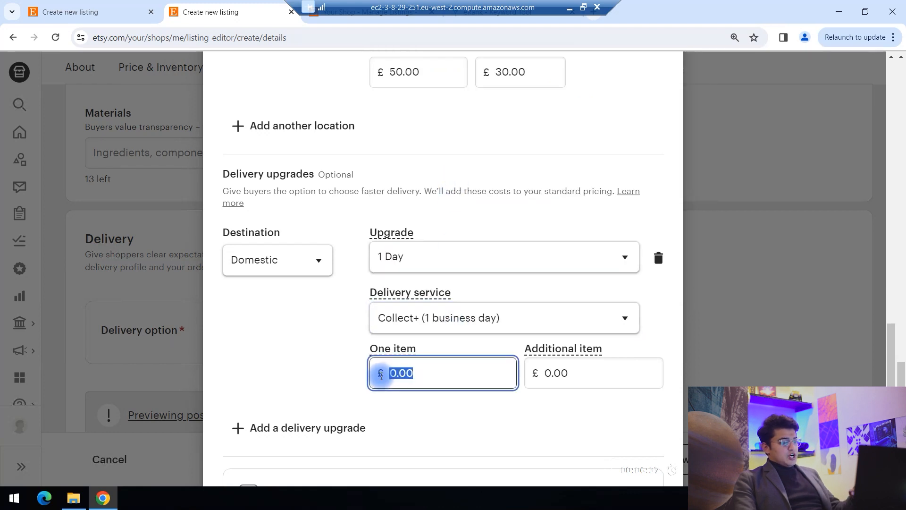
text(30)
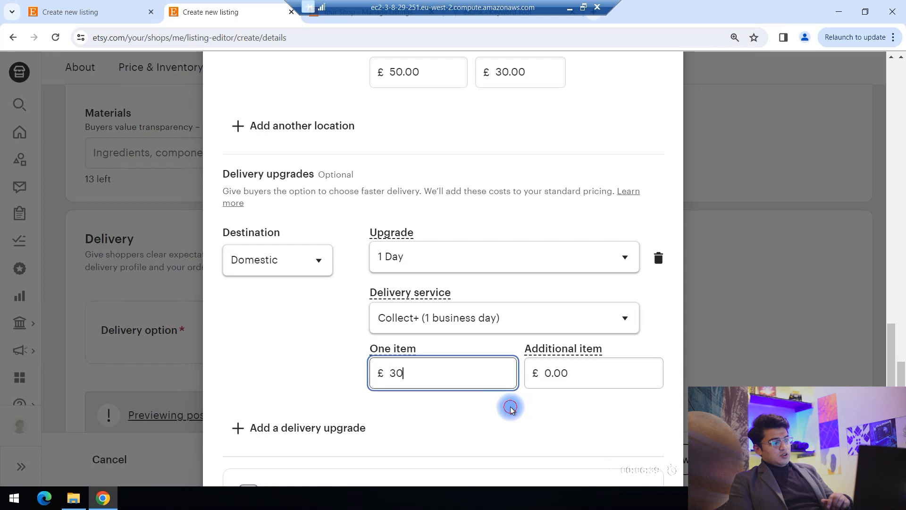
click(337, 373)
mouse_move(377, 288)
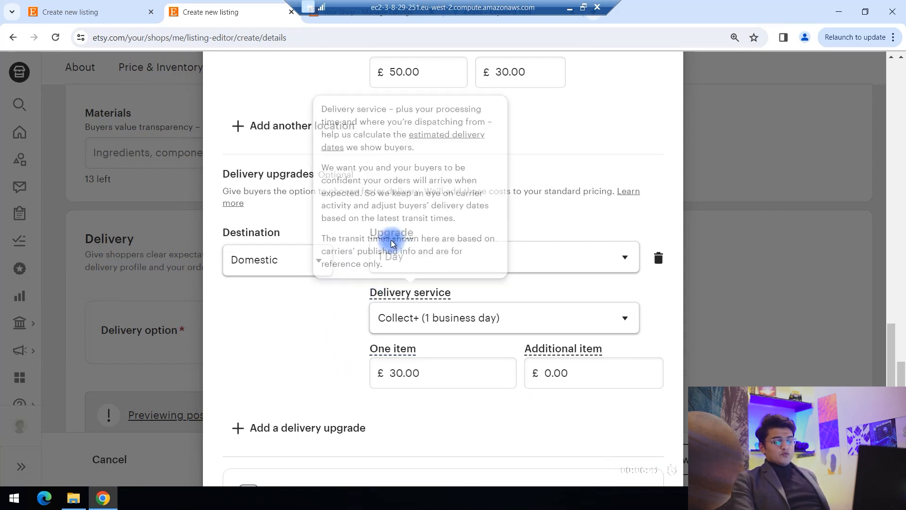
scroll(311, 366, down, 3)
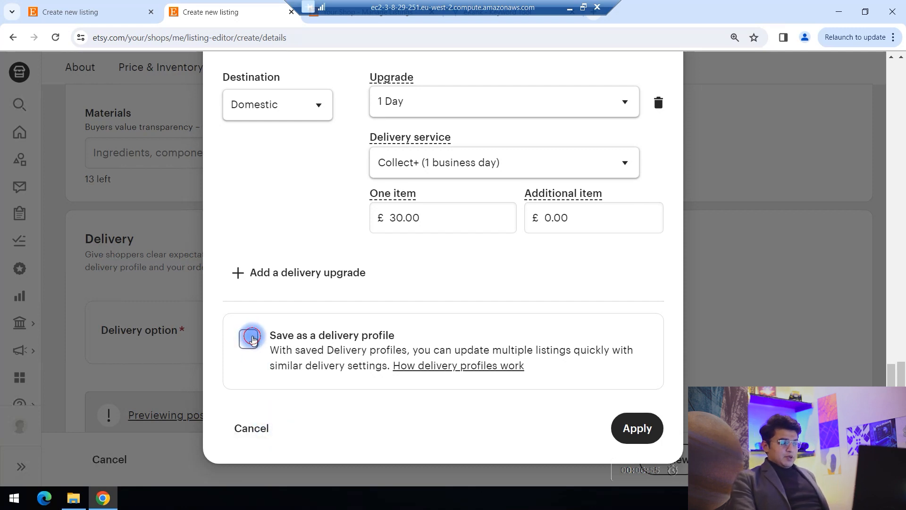
- Enable saving these options as a delivery profile and start editing the profile name
click(252, 338)
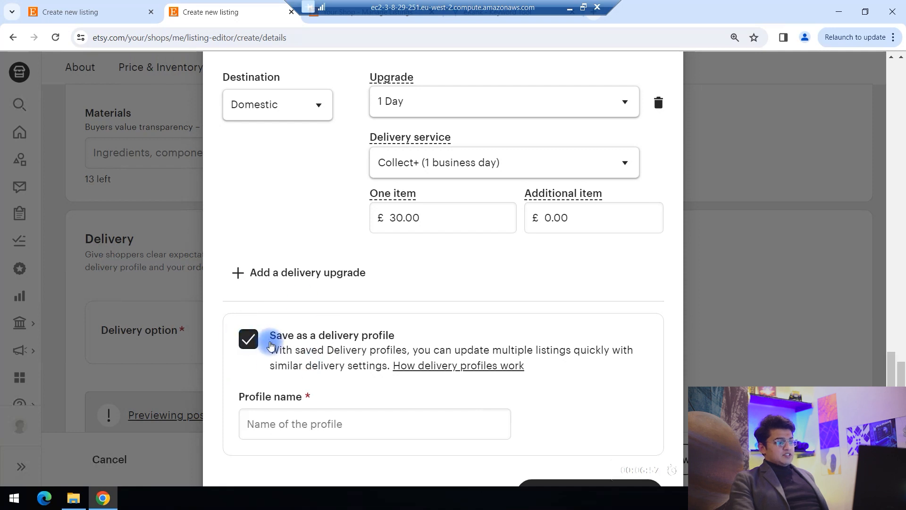
scroll(288, 357, down, 2)
click(310, 361)
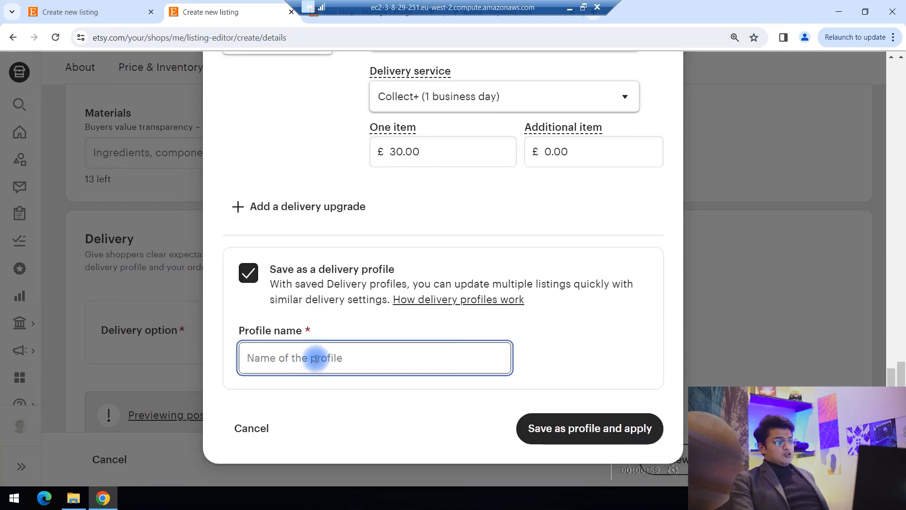
- Discard the new delivery options and apply the existing UK delivery profile to the listing
click(269, 430)
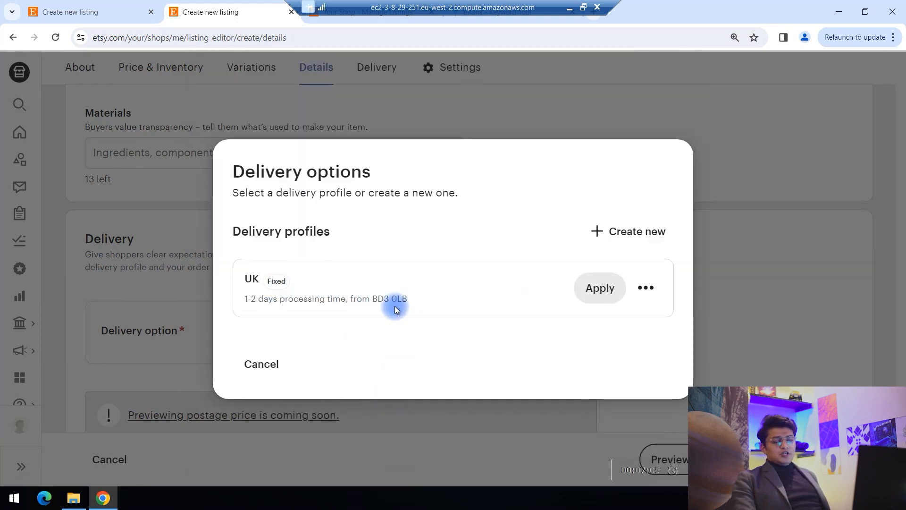
click(577, 290)
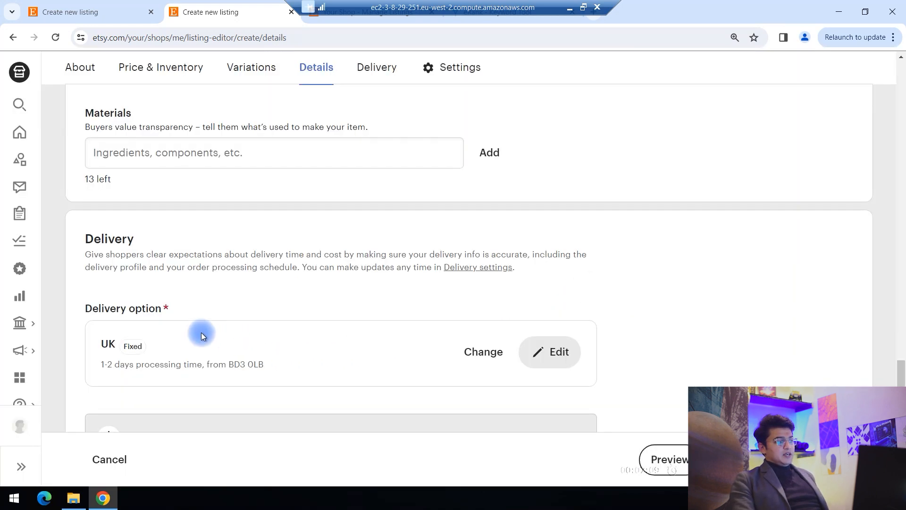
scroll(233, 364, down, 3)
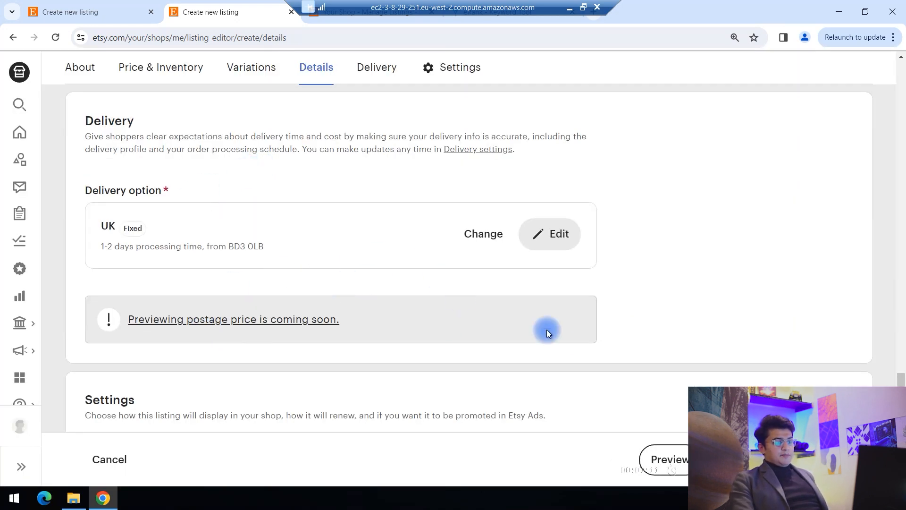